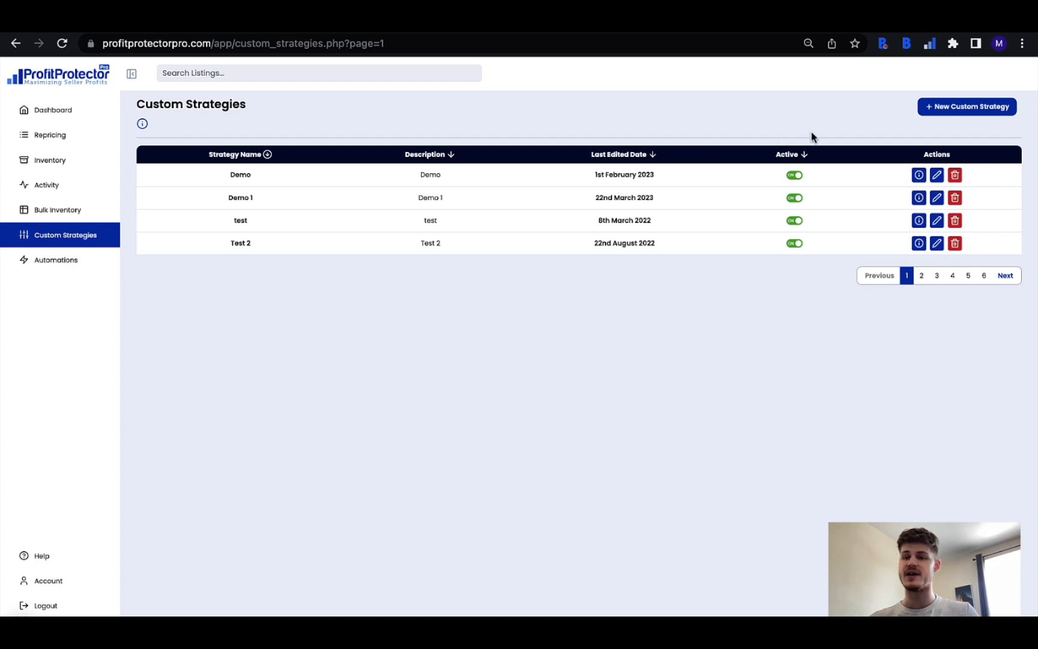
Step: Start a new custom strategy that competes with FBA sellers offering items in New condition
click(930, 114)
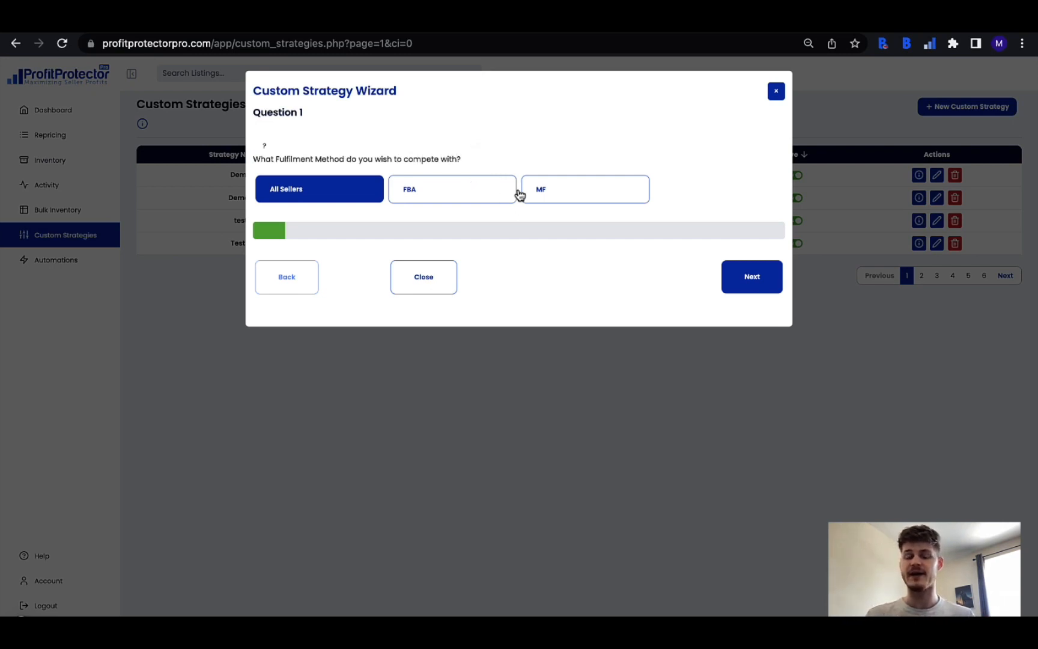
click(491, 199)
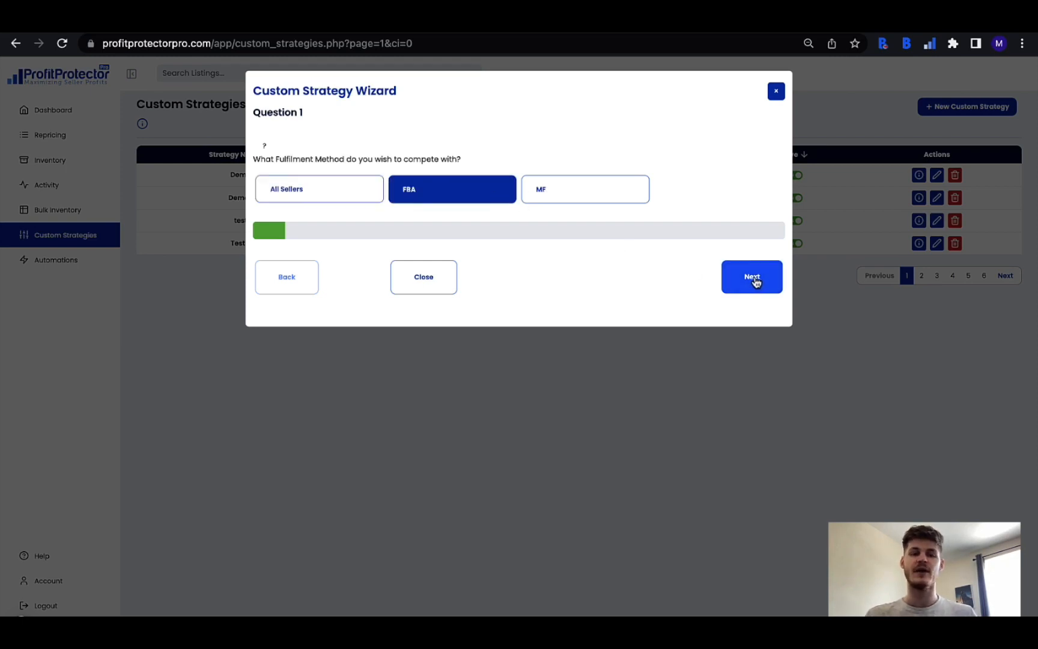
click(752, 278)
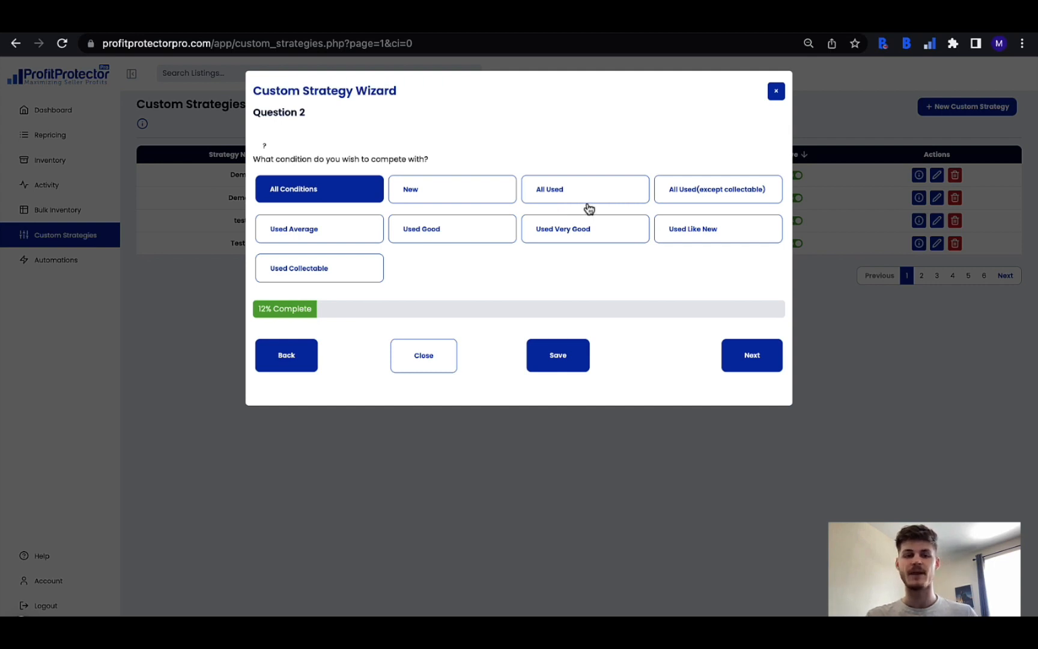
click(487, 192)
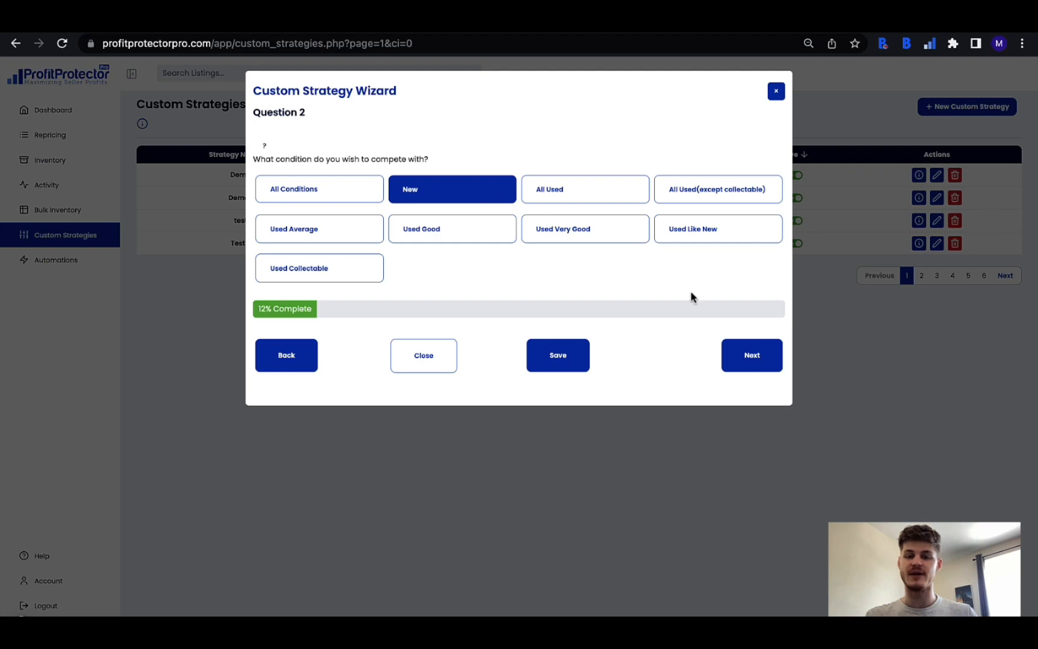
click(752, 363)
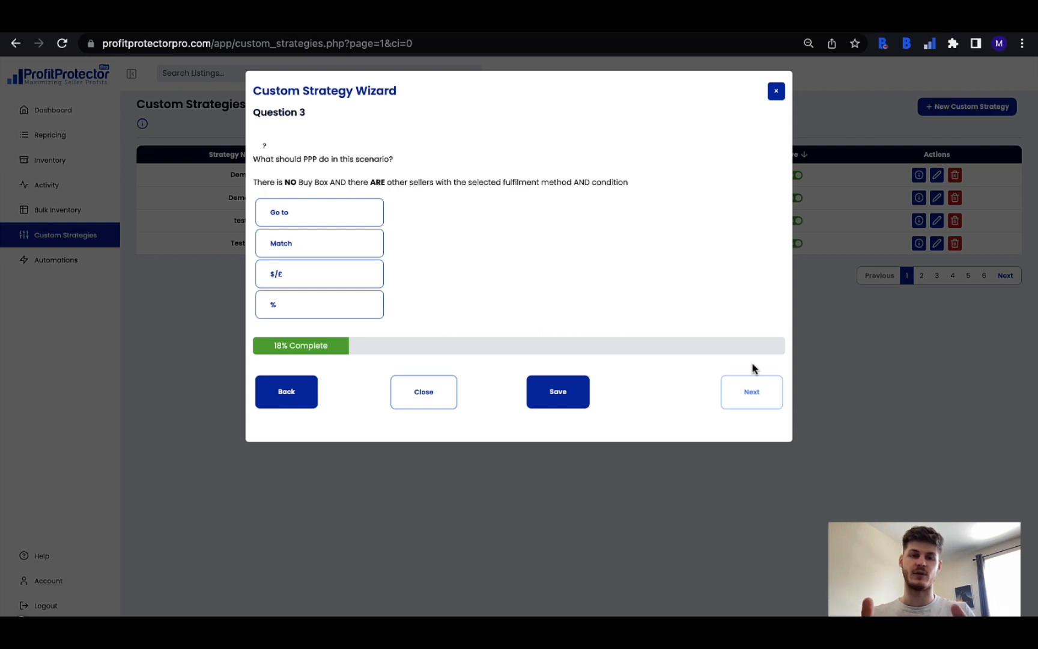
Step: Try out the Go to, Match, $/£ and % repricing options for the scenario with no Buy Box and other sellers present
click(357, 211)
click(443, 211)
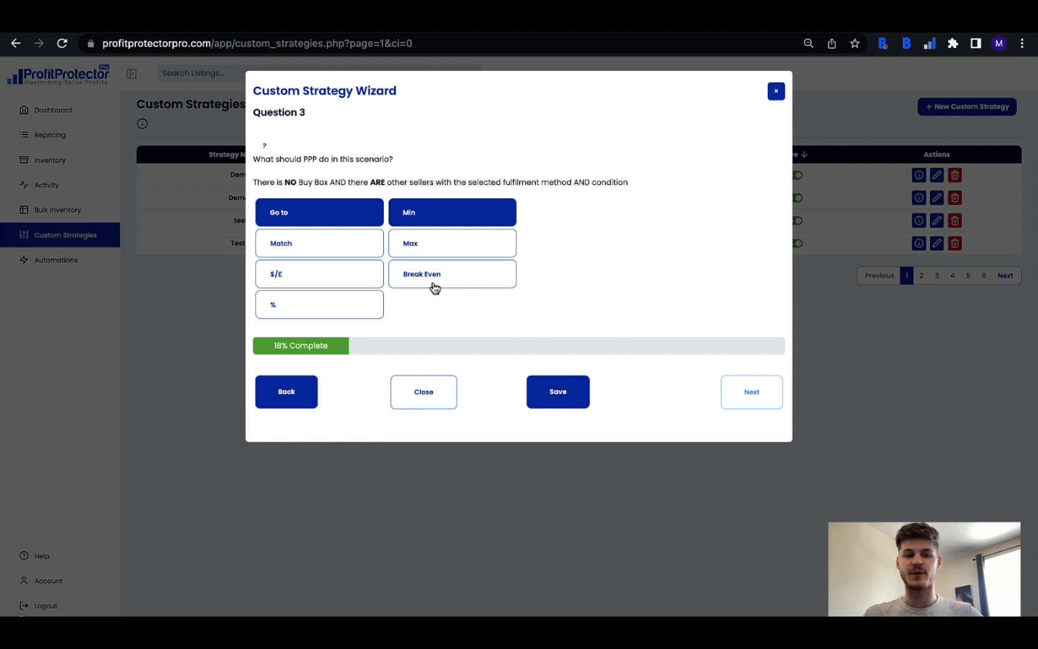
click(331, 255)
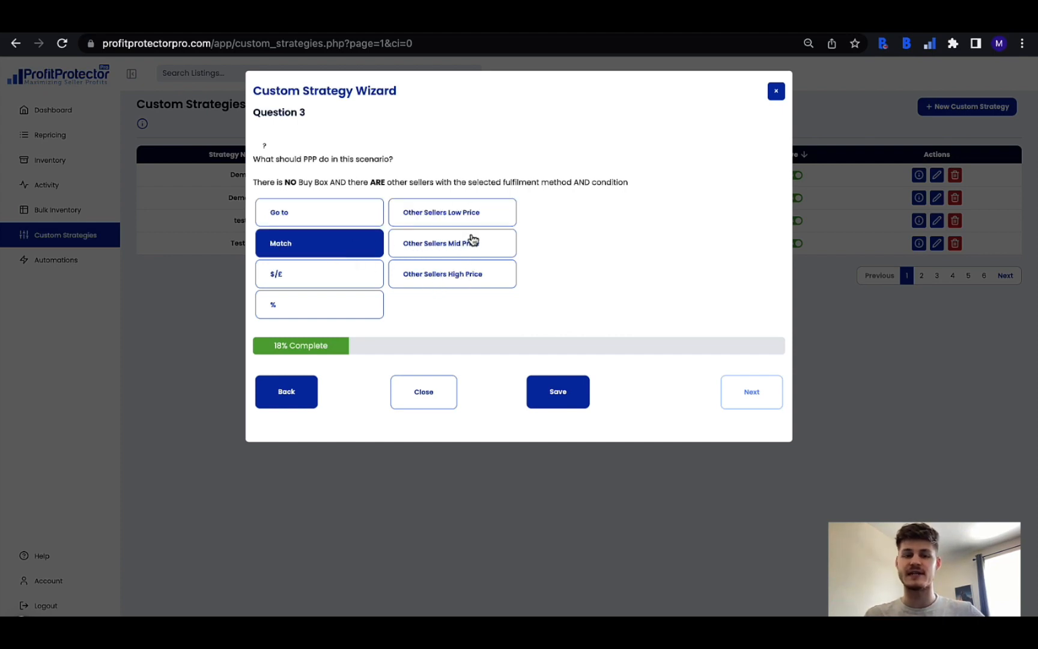
click(477, 255)
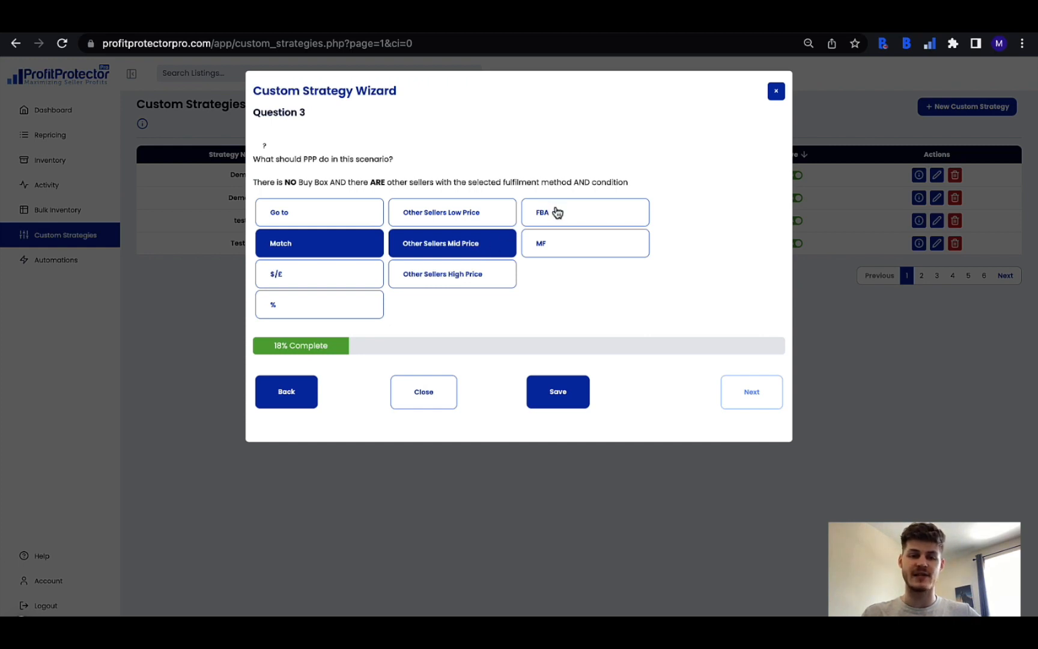
click(567, 225)
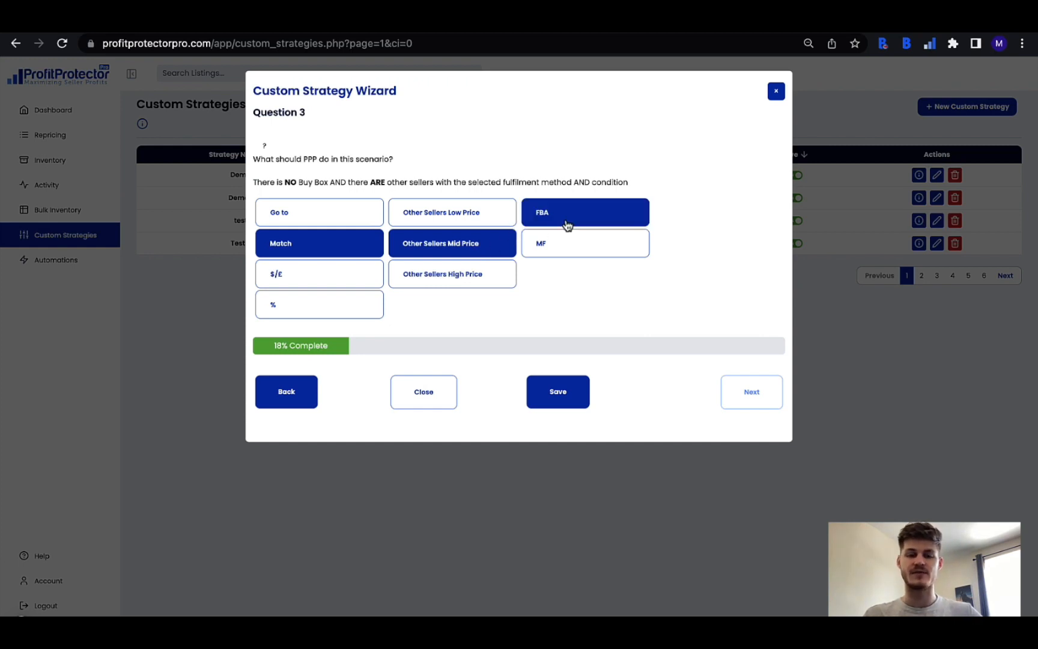
click(316, 280)
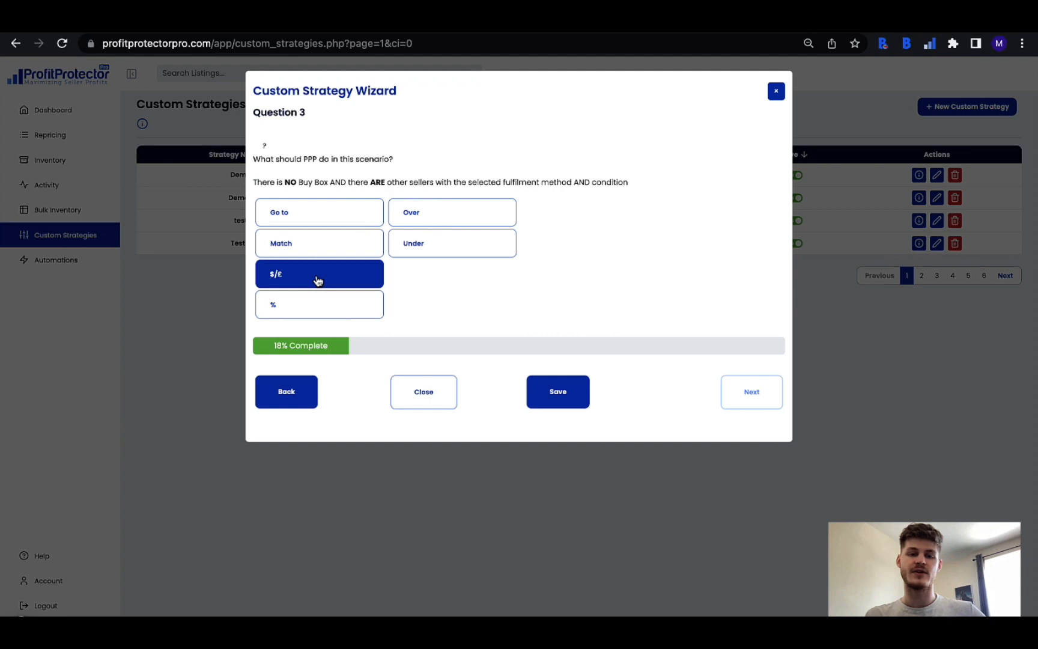
click(430, 214)
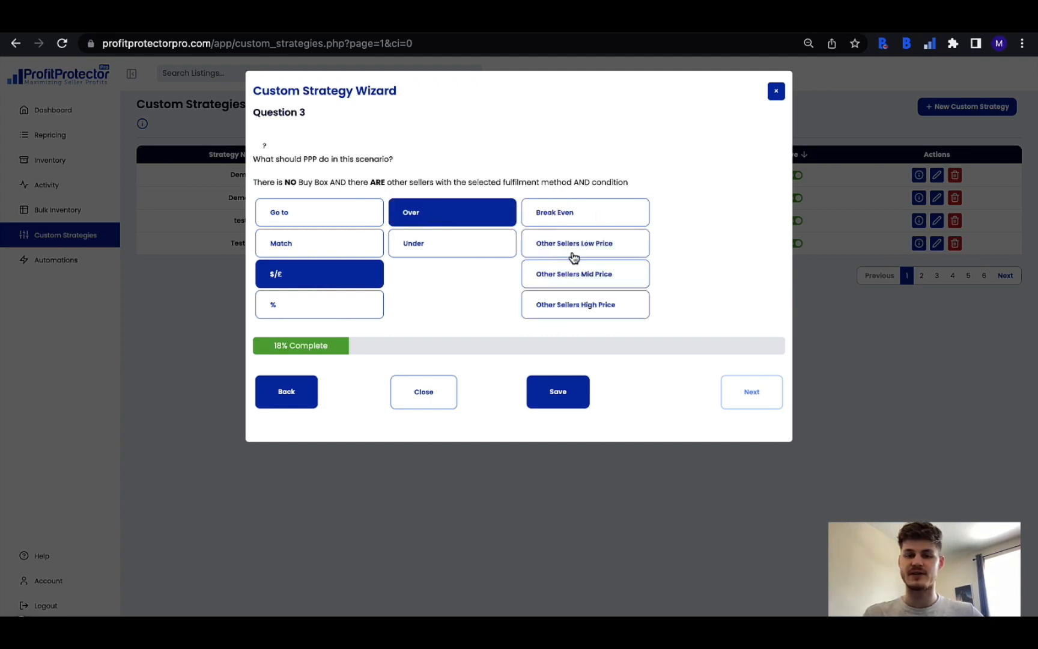
click(607, 280)
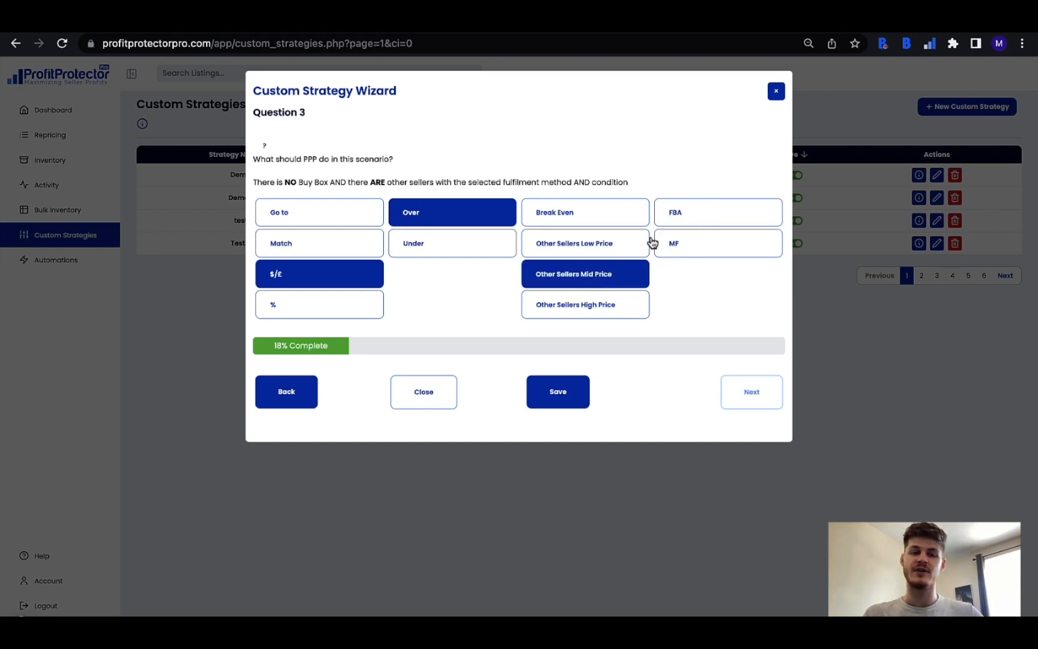
click(375, 307)
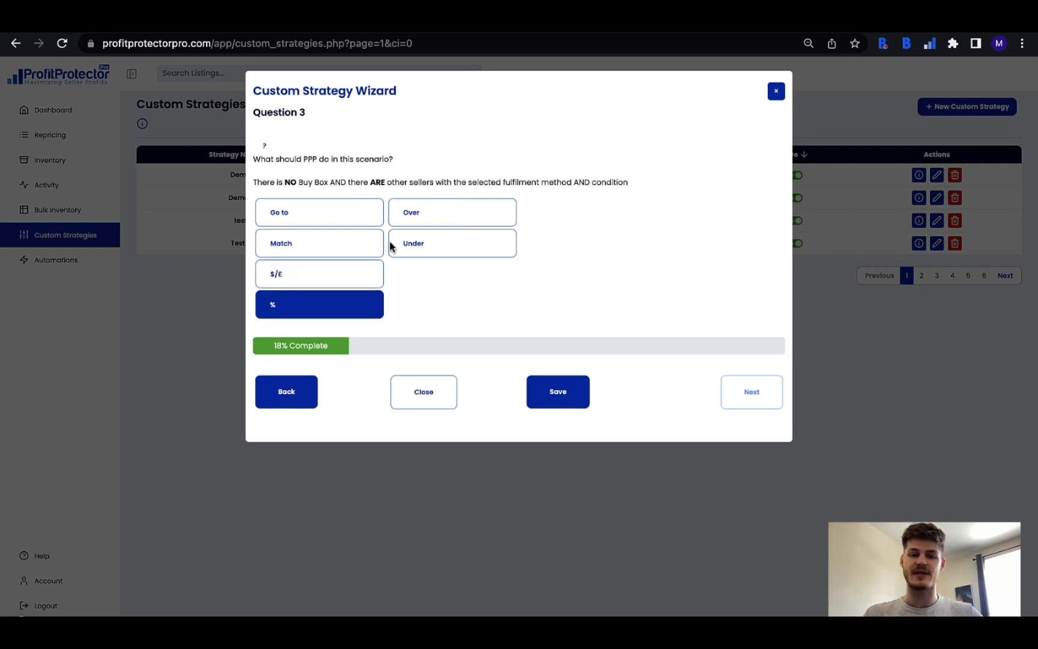
click(477, 246)
click(563, 243)
click(713, 260)
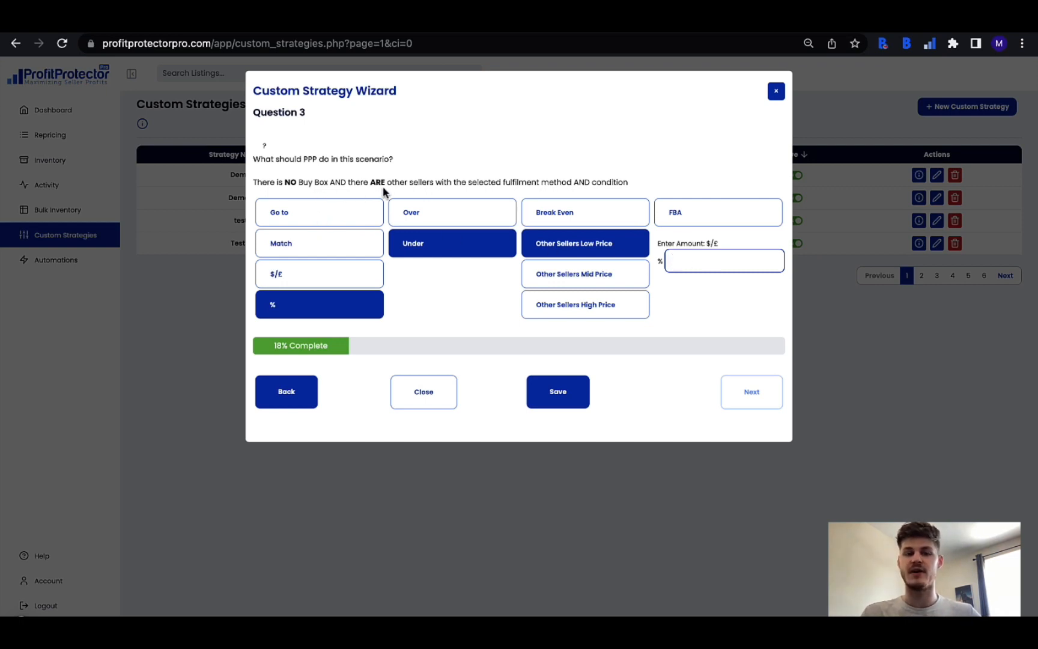
Step: For the no Buy Box scenarios, set the price to Go to Min with other sellers and Go to Max without them
click(336, 215)
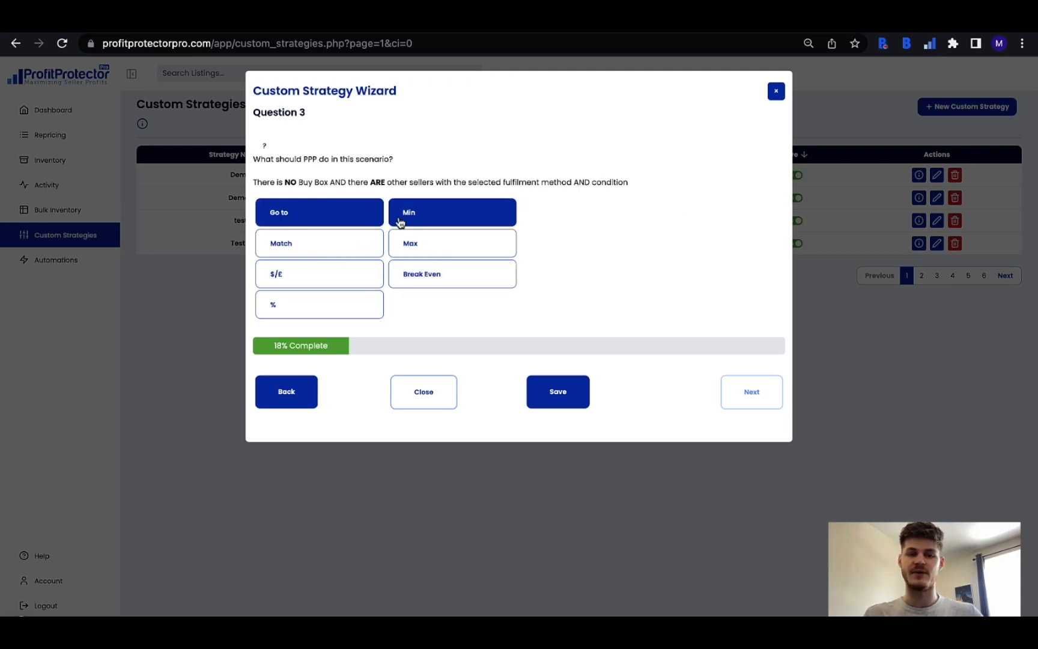
click(416, 223)
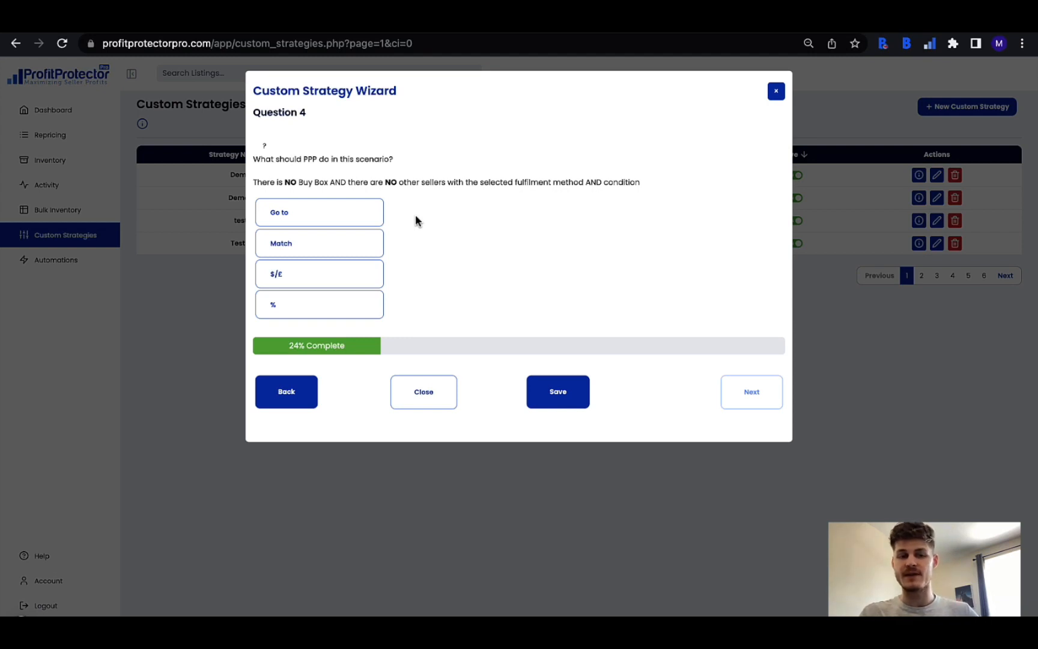
click(371, 211)
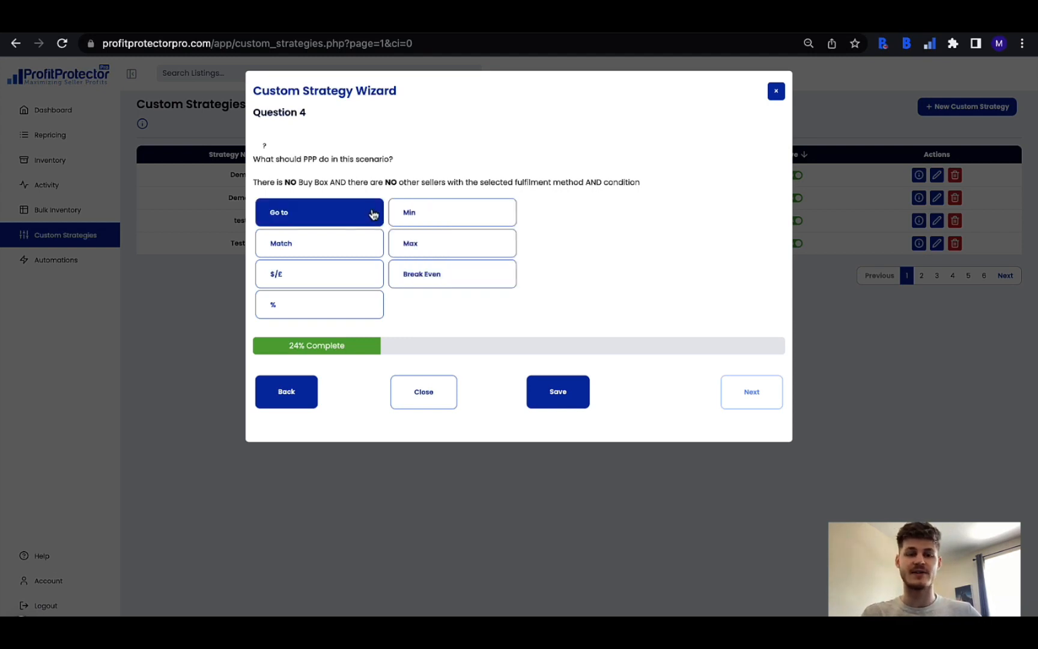
click(432, 251)
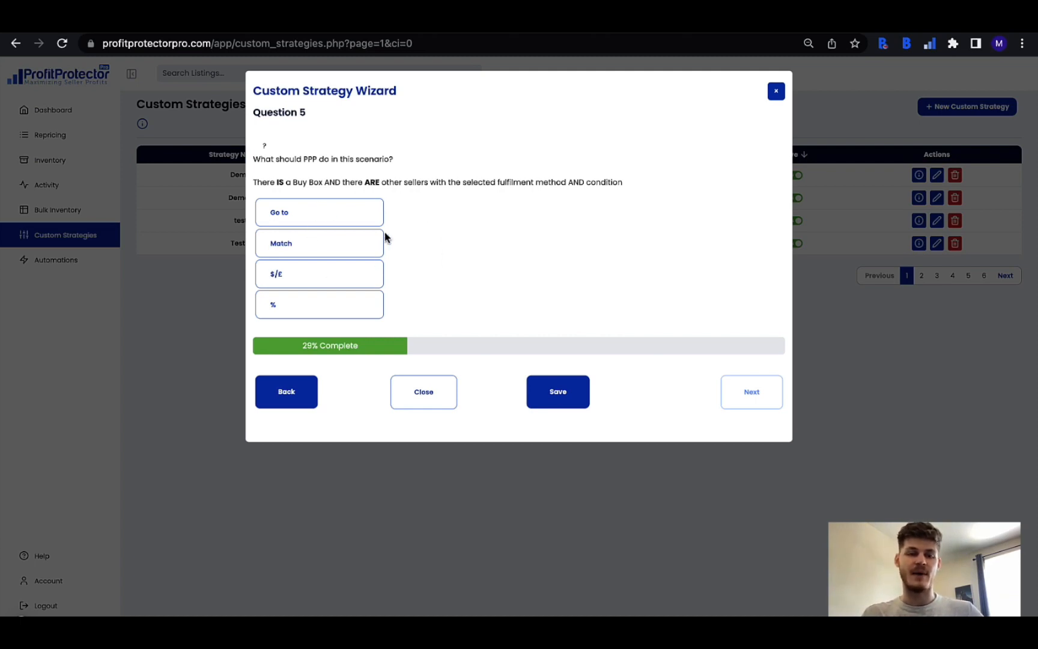
Step: For the scenarios with a Buy Box, set Match Buy Box with other sellers and Go to Max without them
click(341, 243)
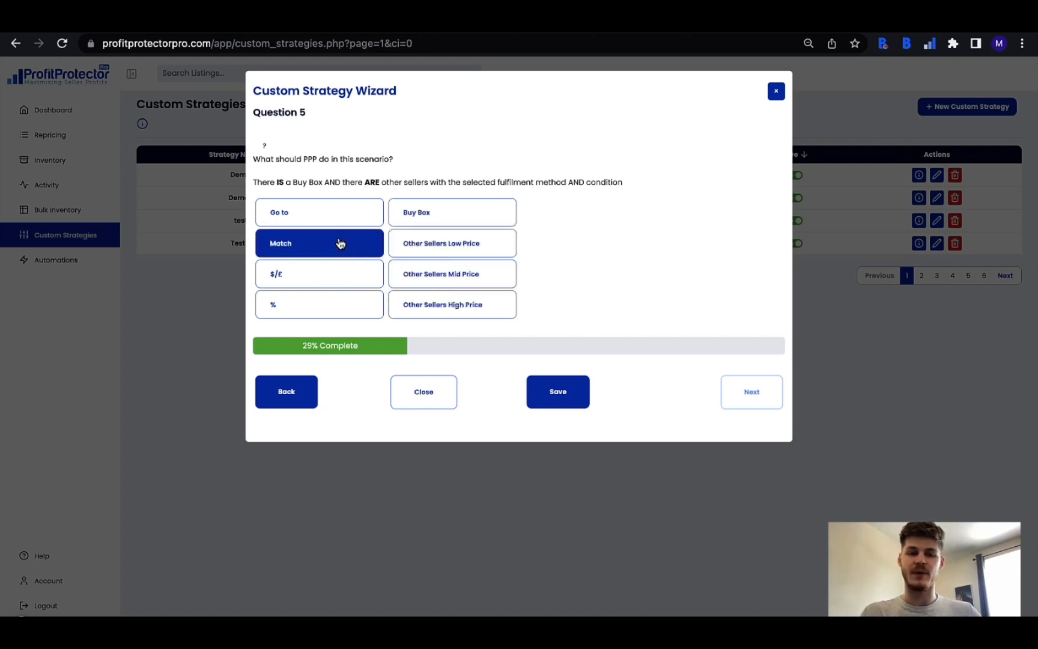
click(453, 215)
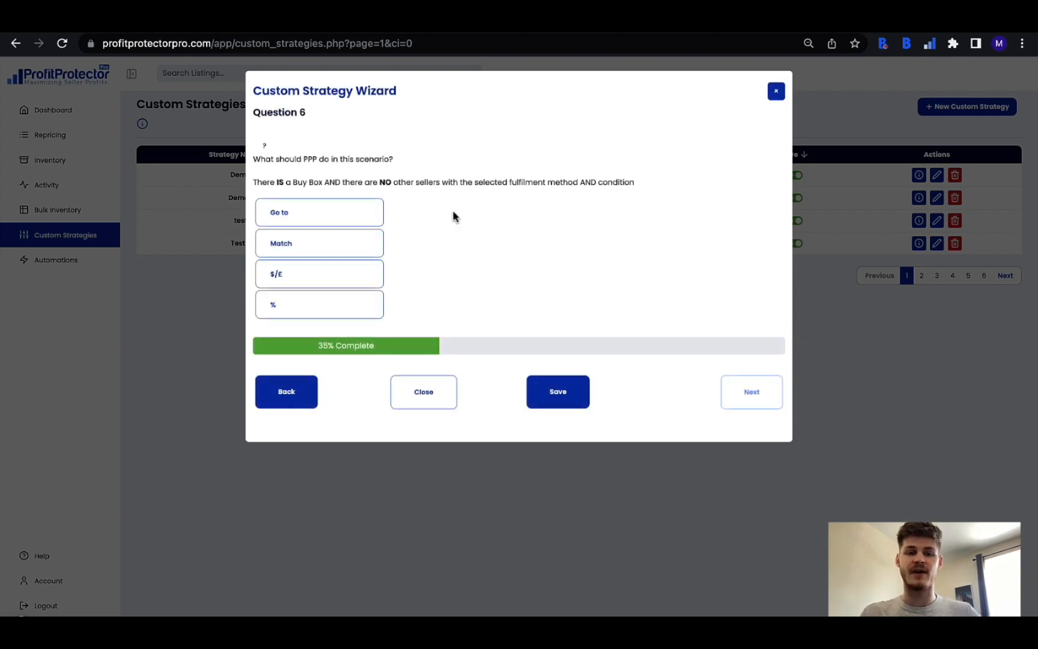
click(352, 217)
click(407, 246)
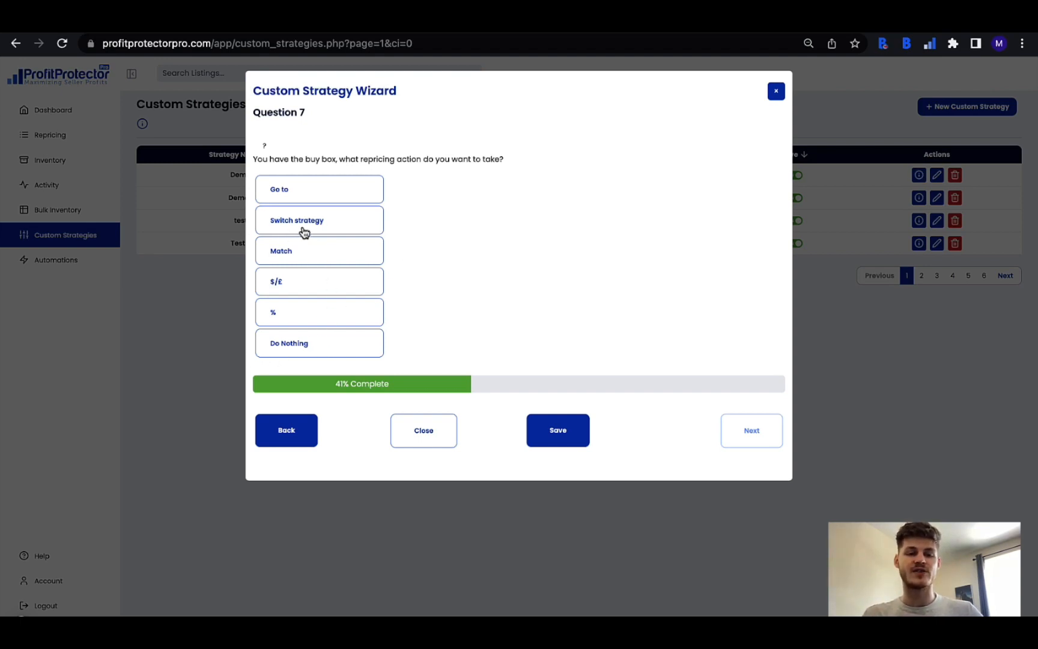
Step: Set the repricing action when holding the Buy Box to switch strategy to the FBA algorithmic Super Aggressive Dominator
click(334, 232)
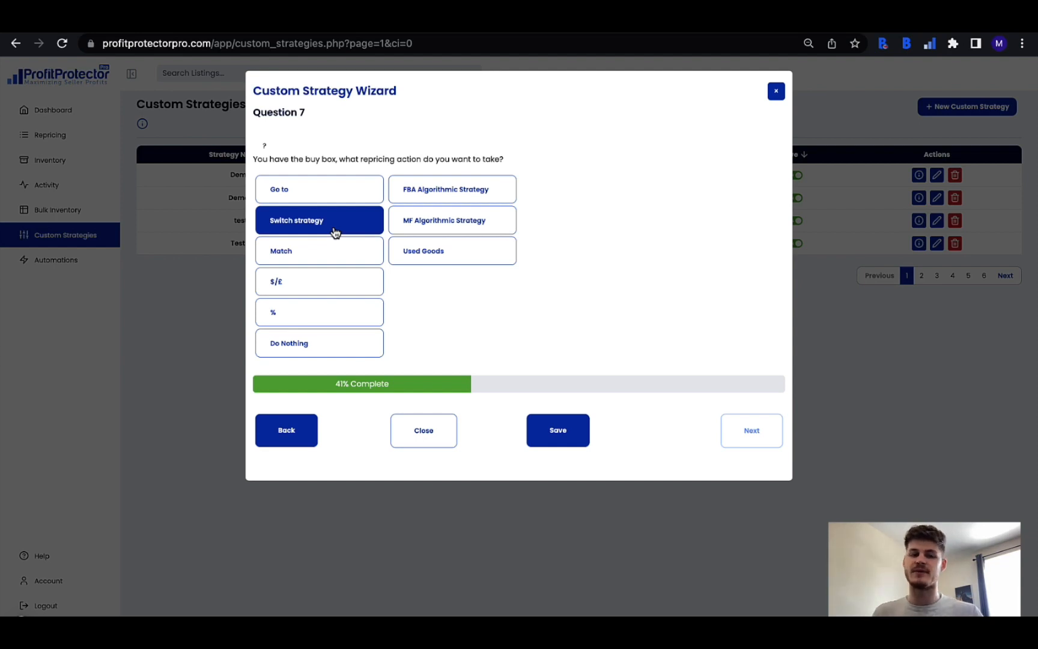
click(419, 204)
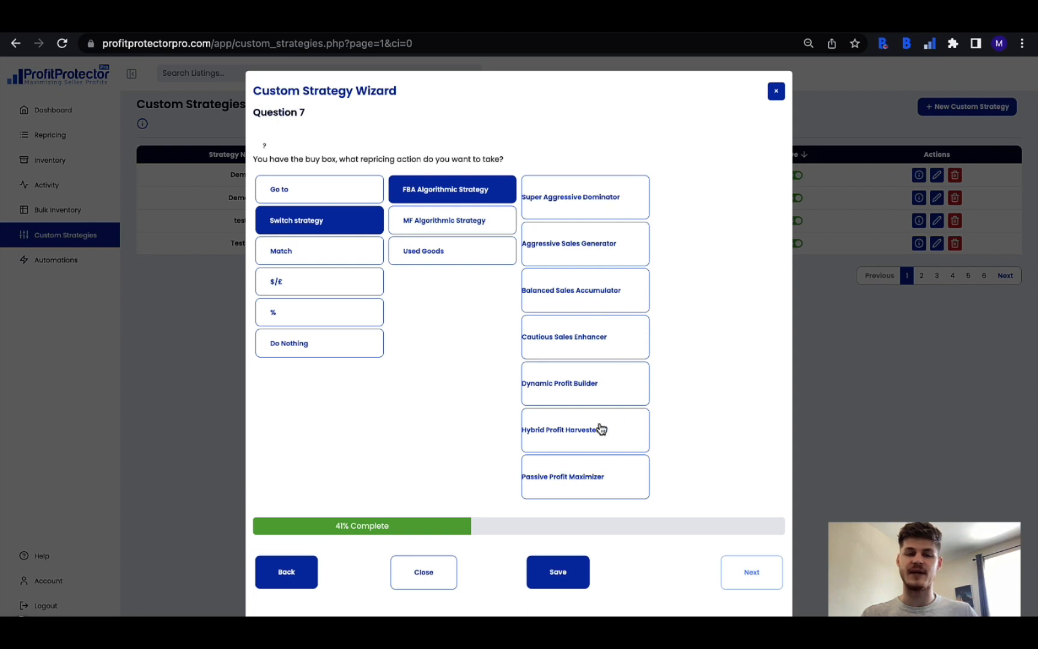
click(452, 223)
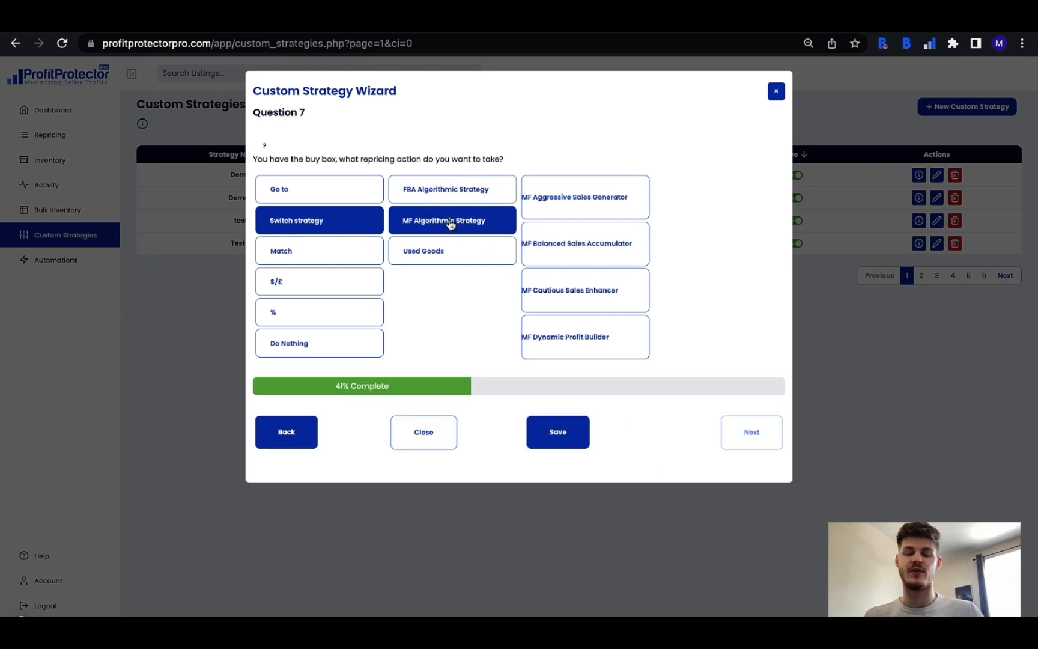
click(478, 254)
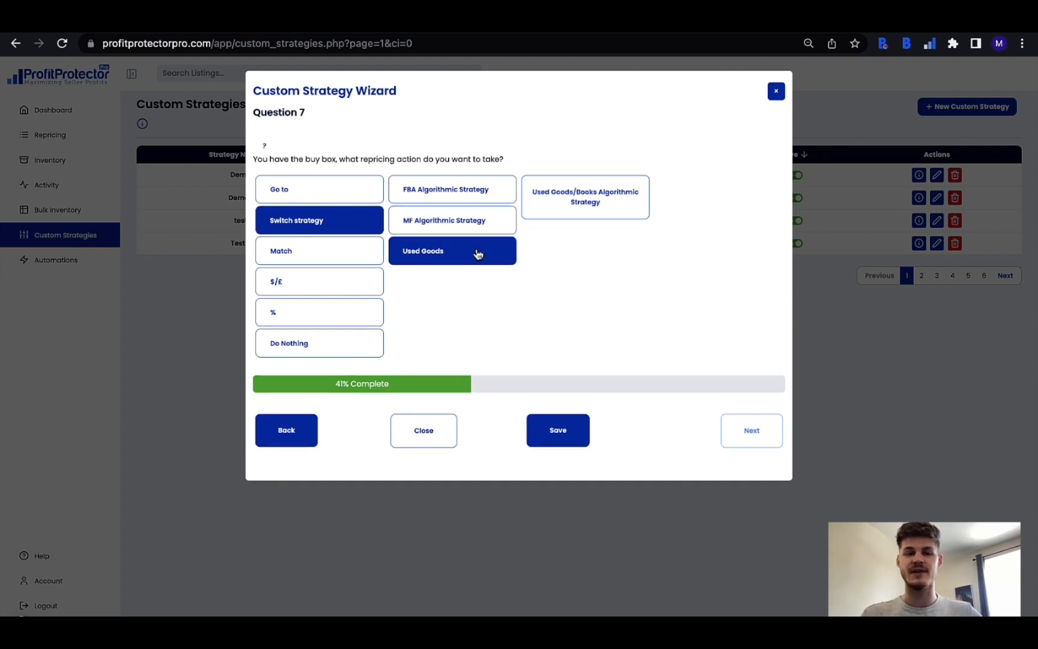
click(478, 254)
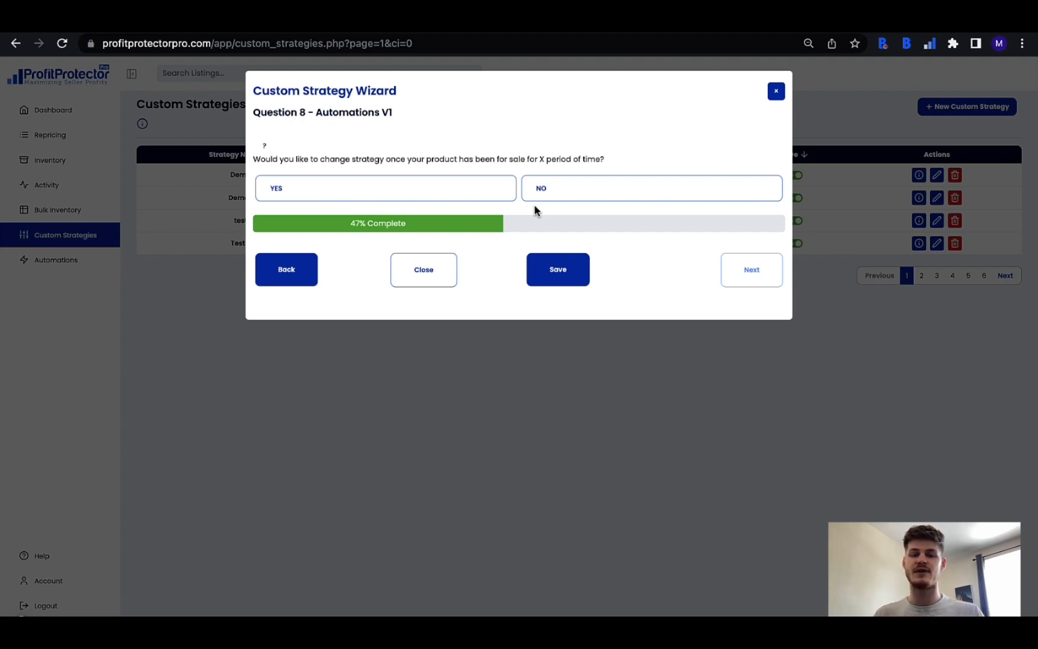
Step: Skip the remaining automation questions and save the strategy with the name and description Youtube
click(545, 276)
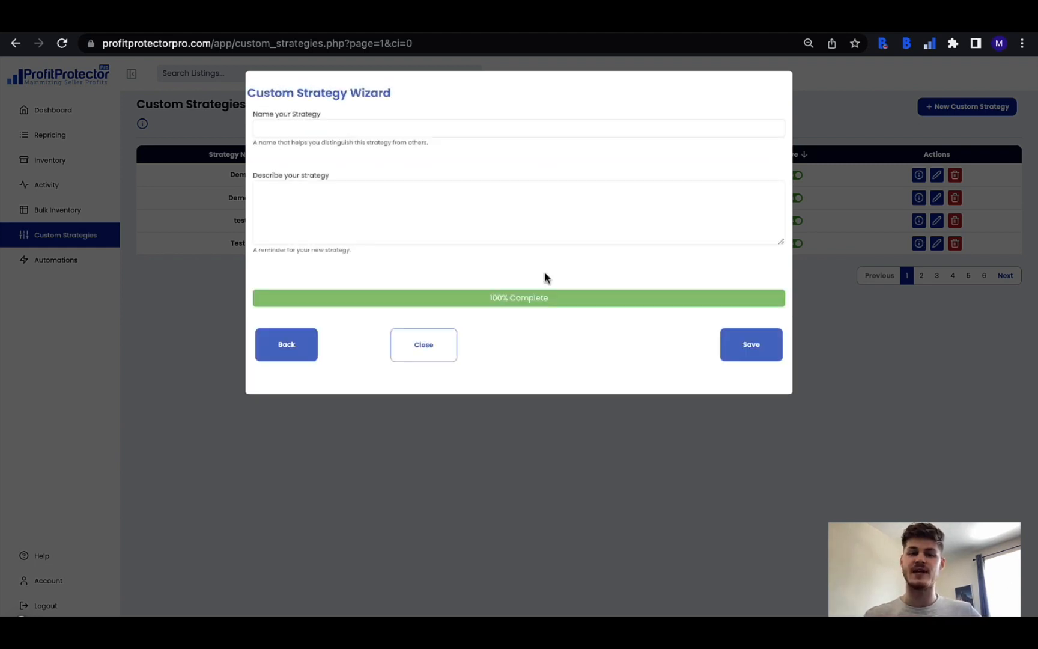
click(337, 128)
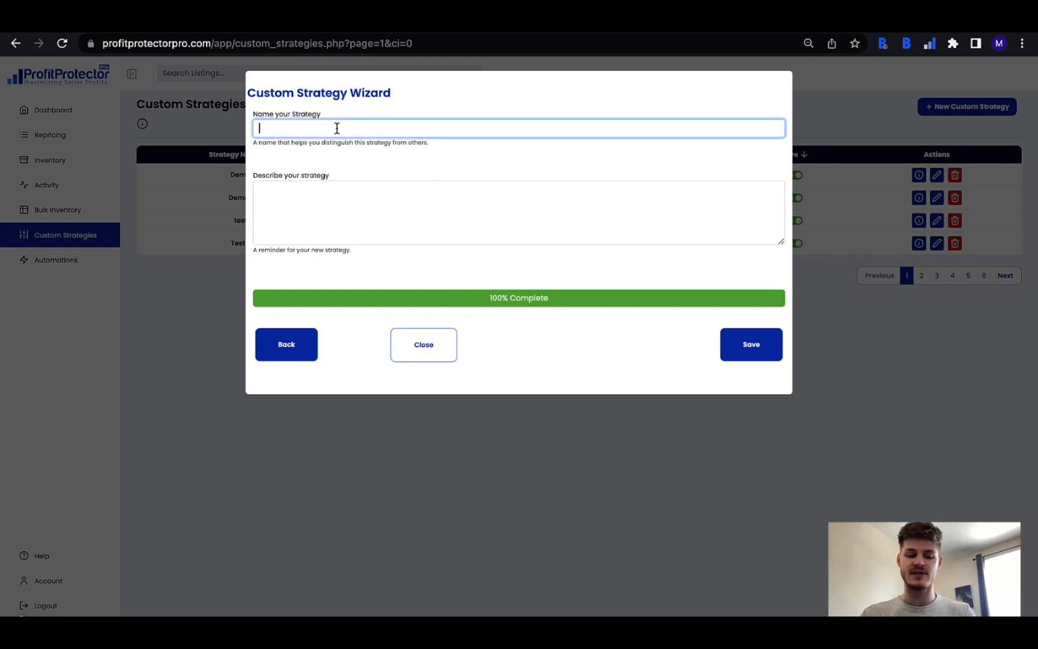
text(Youtube)
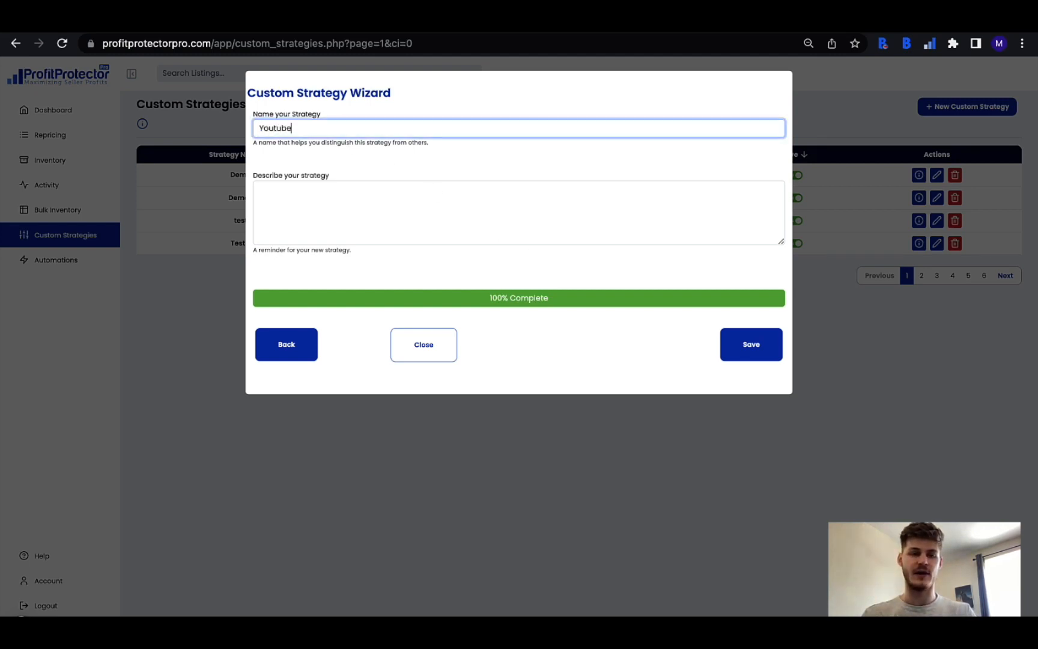
click(334, 199)
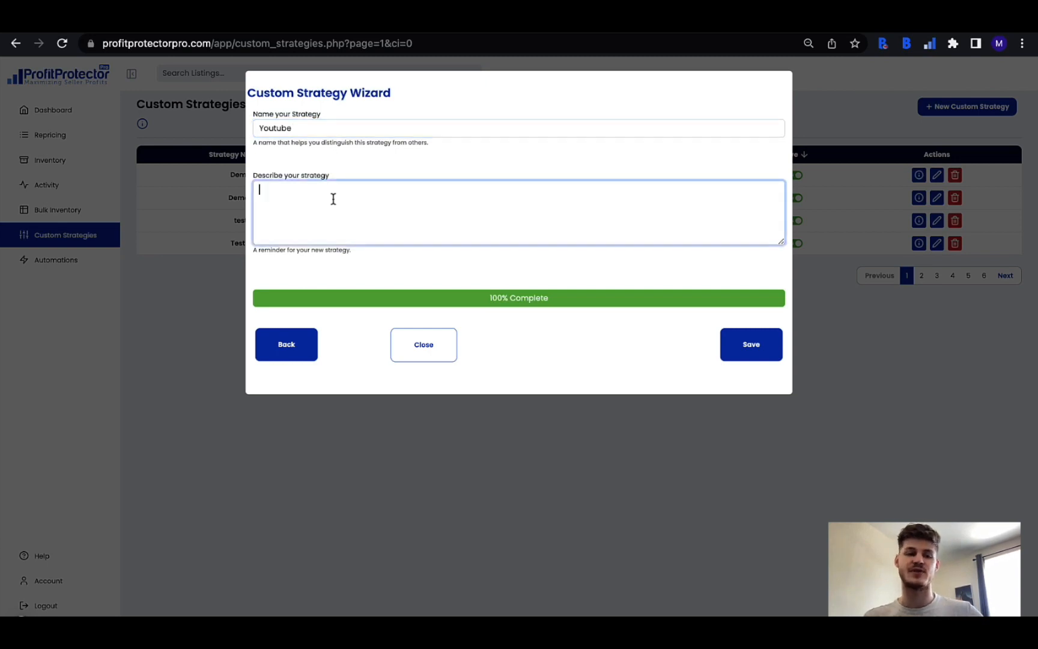
text(Youtube)
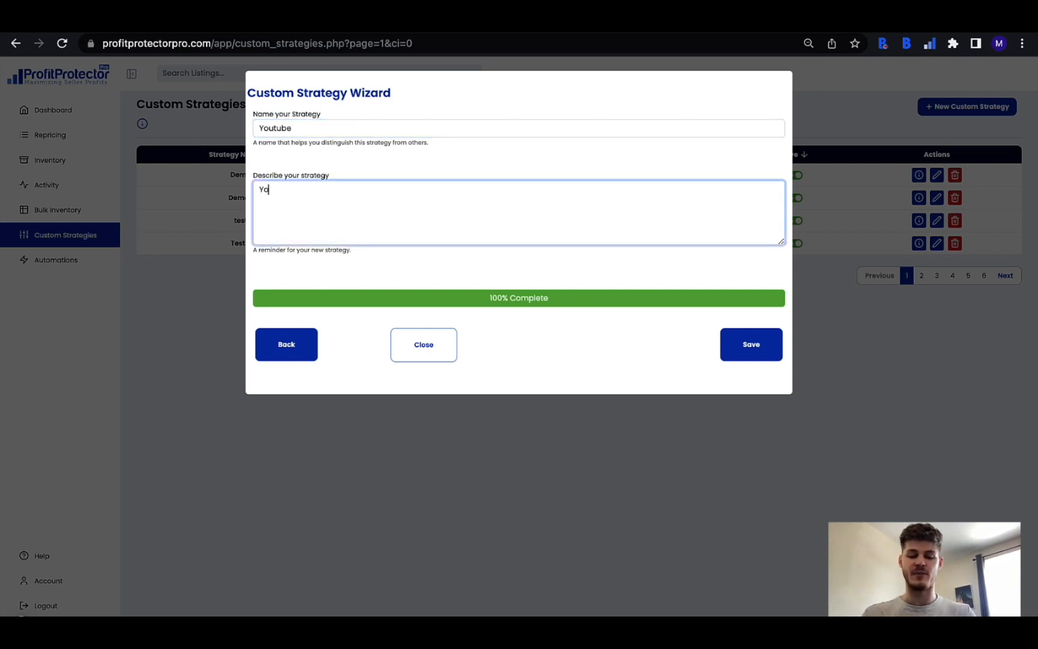
click(755, 347)
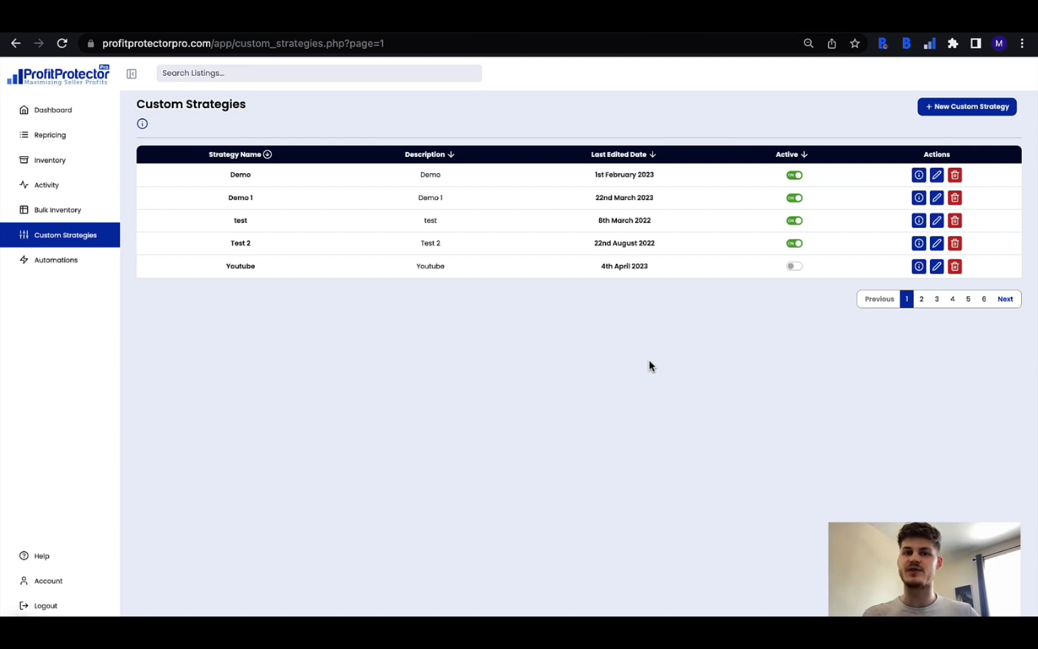
Step: Activate the Youtube strategy and review the recap of its answers
click(795, 267)
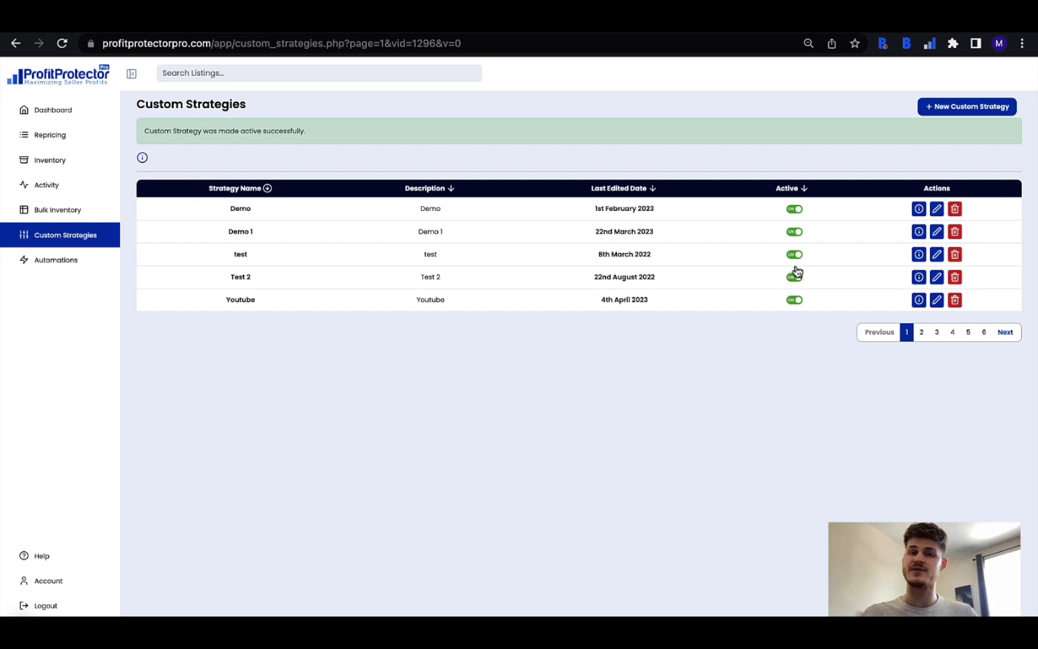
click(919, 300)
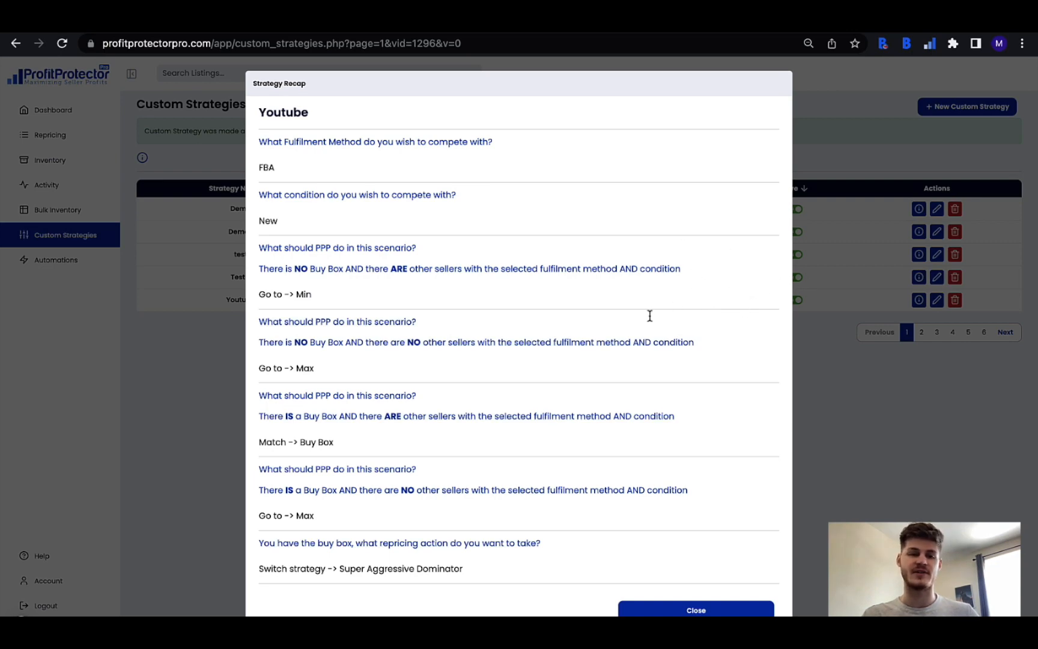
scroll(650, 315, down, 5)
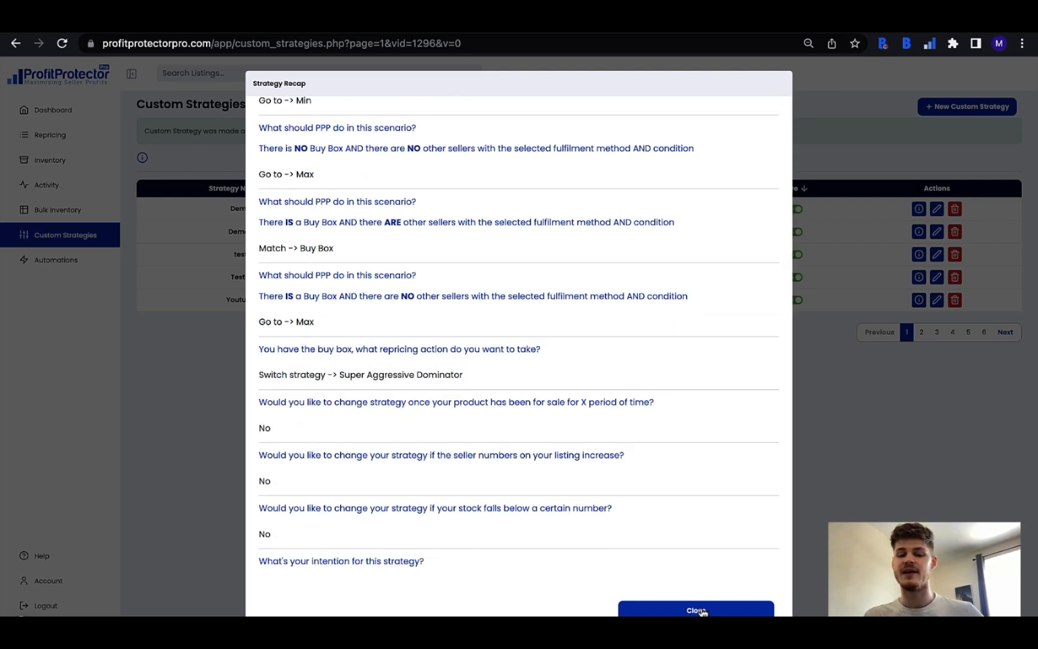
click(702, 611)
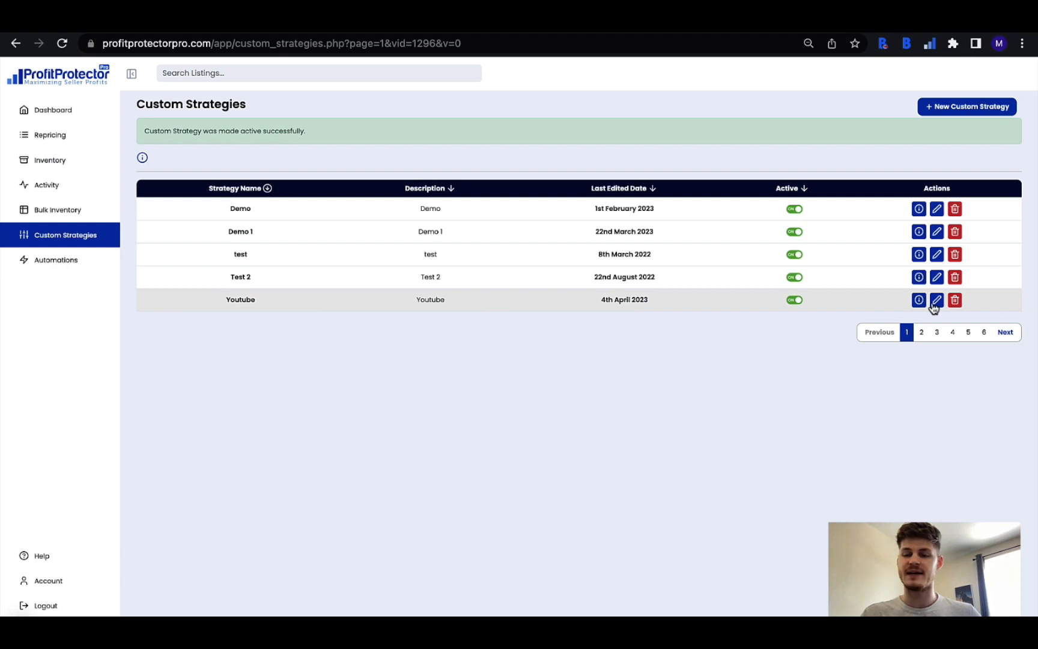